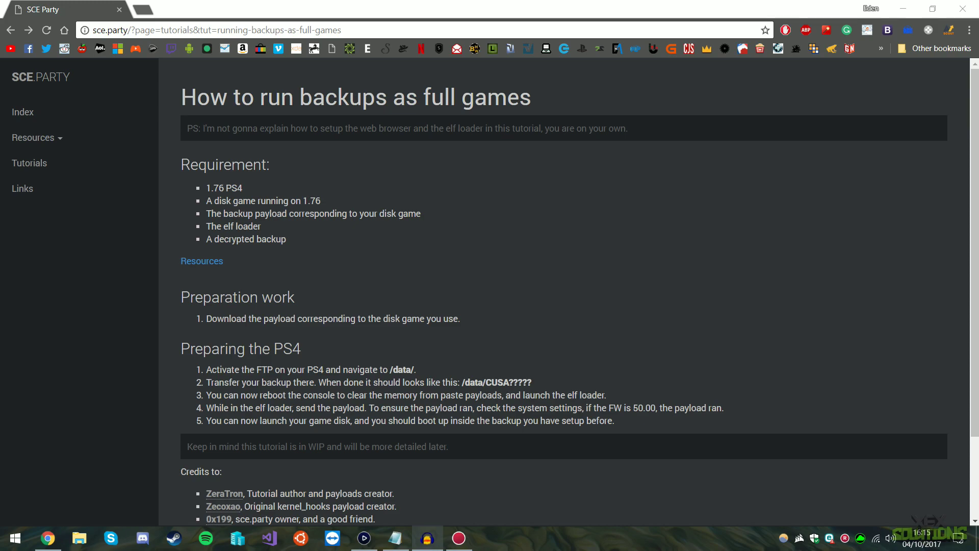
# - Review the requirements, PS4 preparation instructions and credits in the tutorial on running backups as full games
pyautogui.click(347, 349)
pyautogui.scroll(-2, 348, 348)
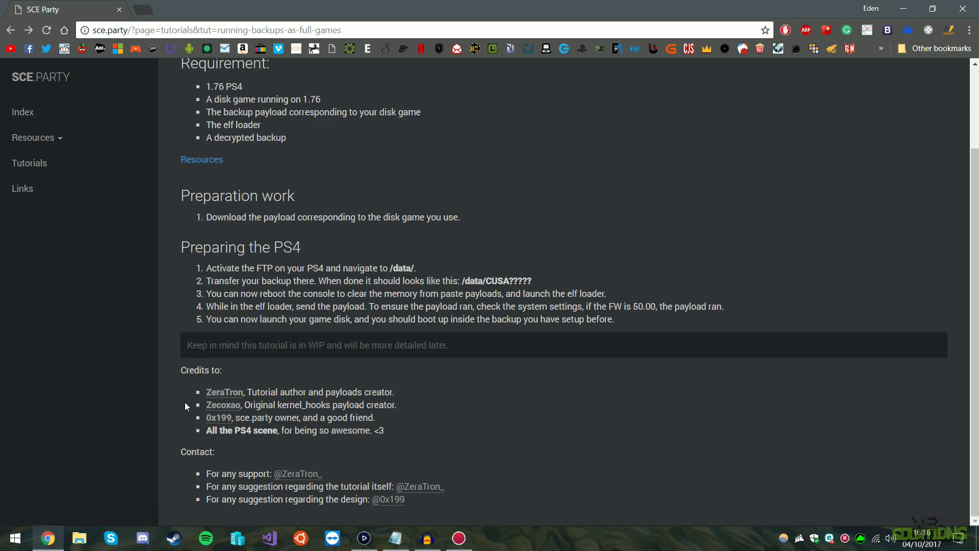
pyautogui.scroll(3, 185, 407)
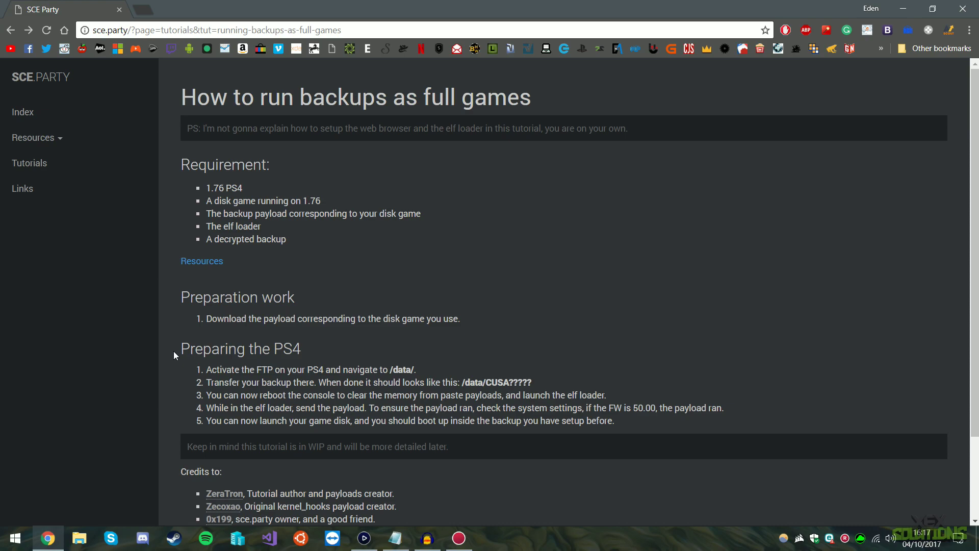
# - Expand the tutorial's Resources section and choose the (EU) GTA V payload from the list of backup payloads
pyautogui.click(203, 262)
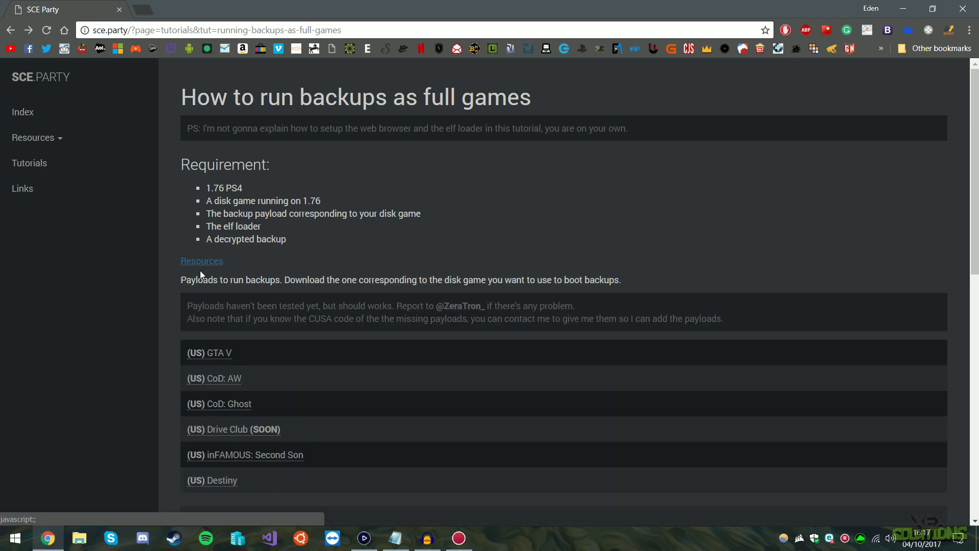
pyautogui.scroll(-6, 150, 332)
pyautogui.scroll(2, 150, 332)
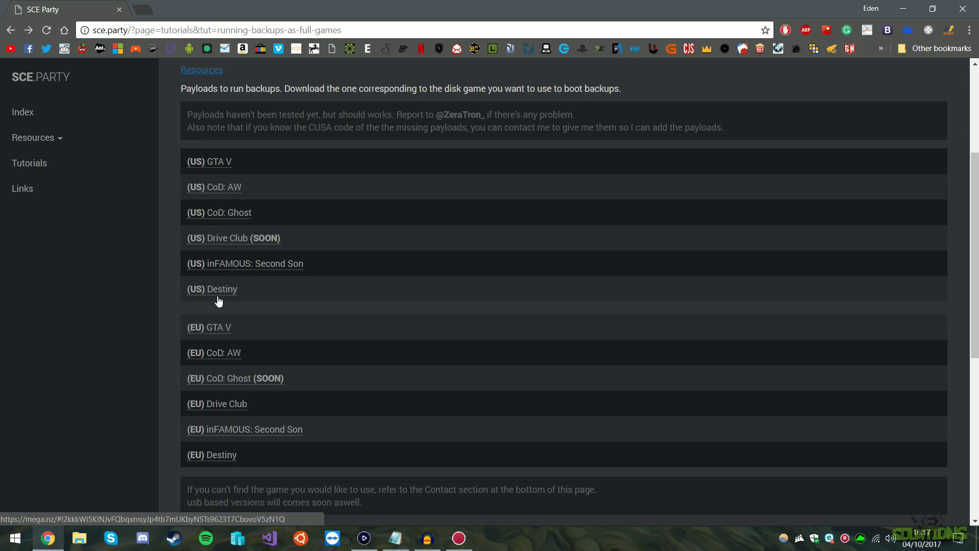
pyautogui.scroll(3, 149, 326)
pyautogui.scroll(-3, 149, 326)
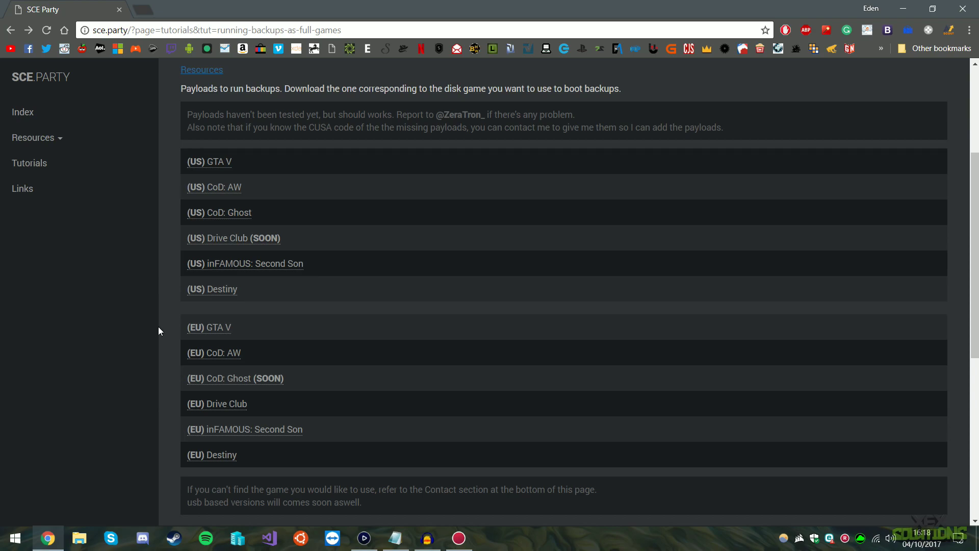
pyautogui.click(219, 329)
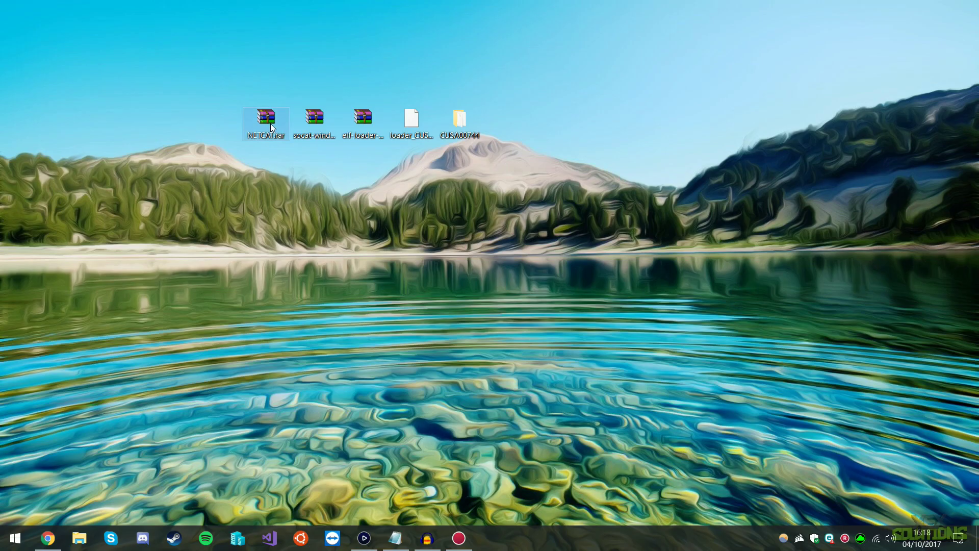
# - Look over the required desktop files: the socat and elf-loader archives and the CUSA00744 backup folder
pyautogui.click(316, 127)
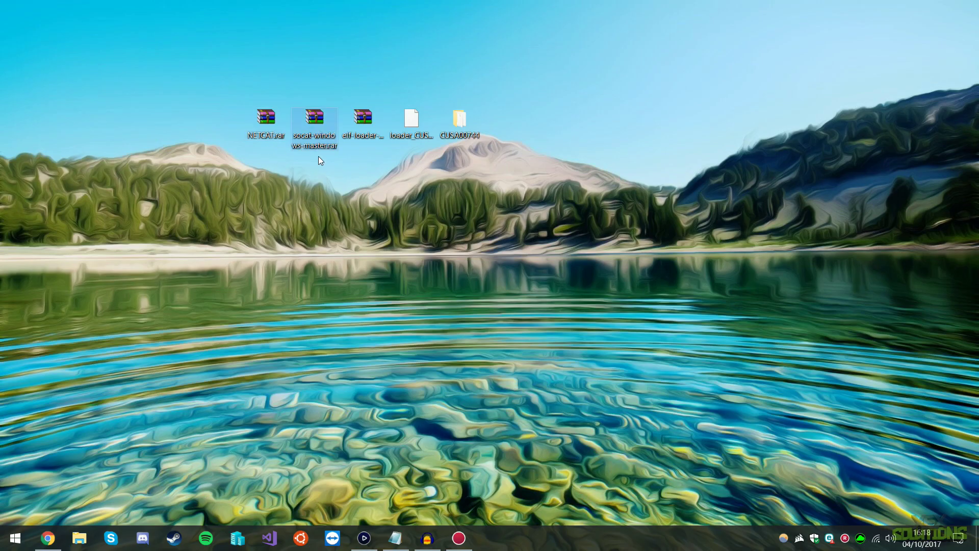
pyautogui.click(363, 119)
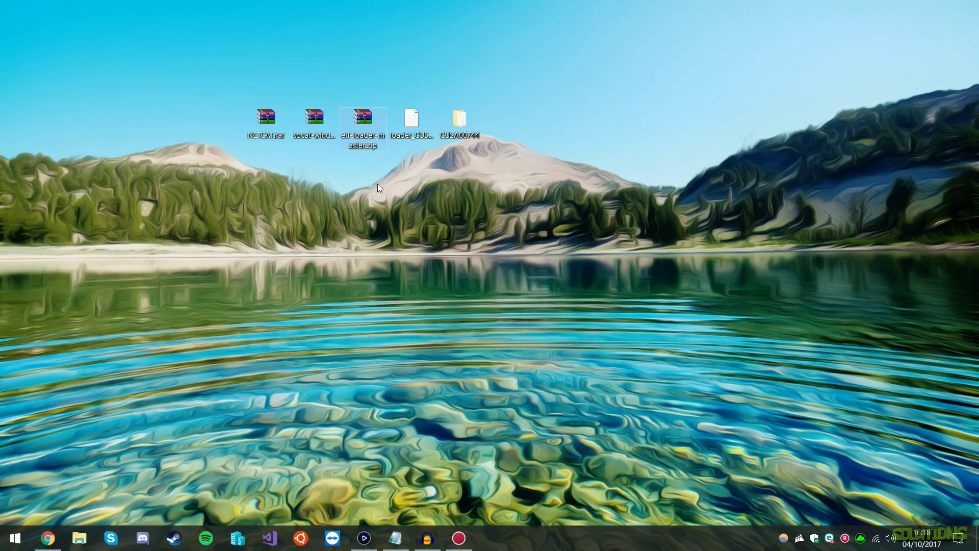
pyautogui.click(459, 121)
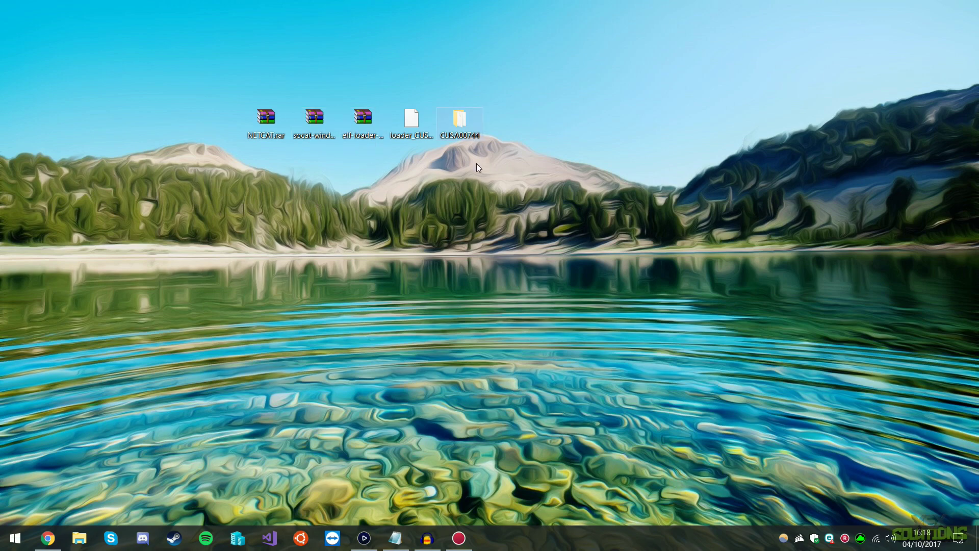
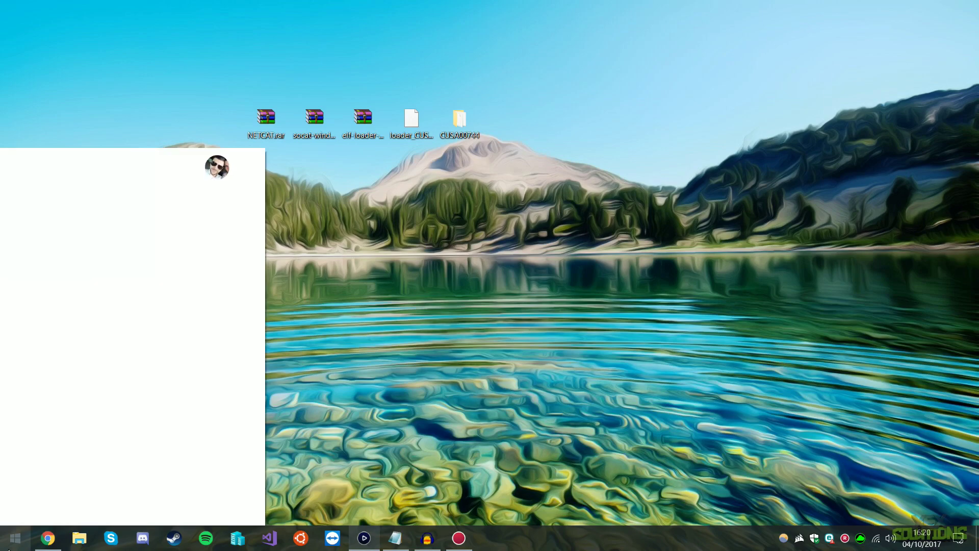
# - Open FileZilla, connect to the saved ps4 FTP site and open the remote data folder
pyautogui.click(68, 224)
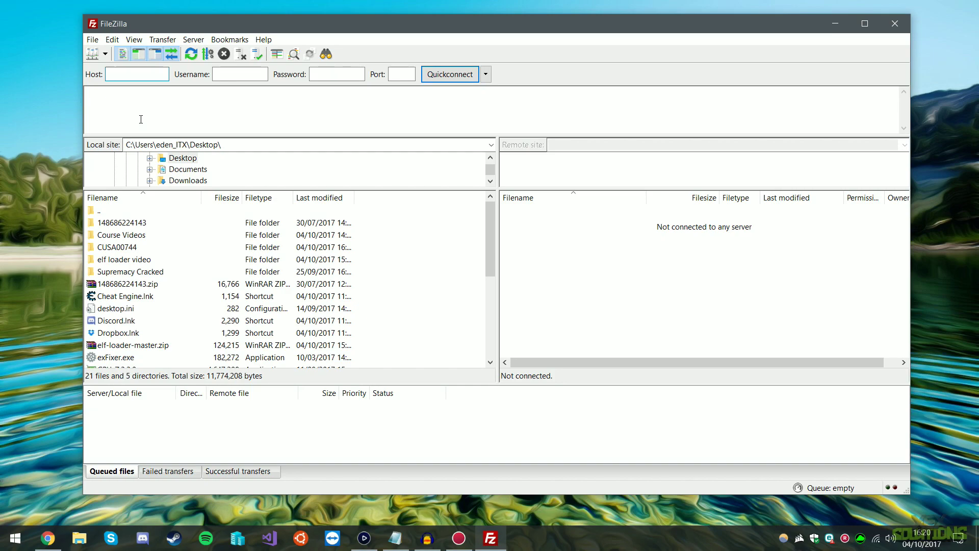
pyautogui.click(92, 39)
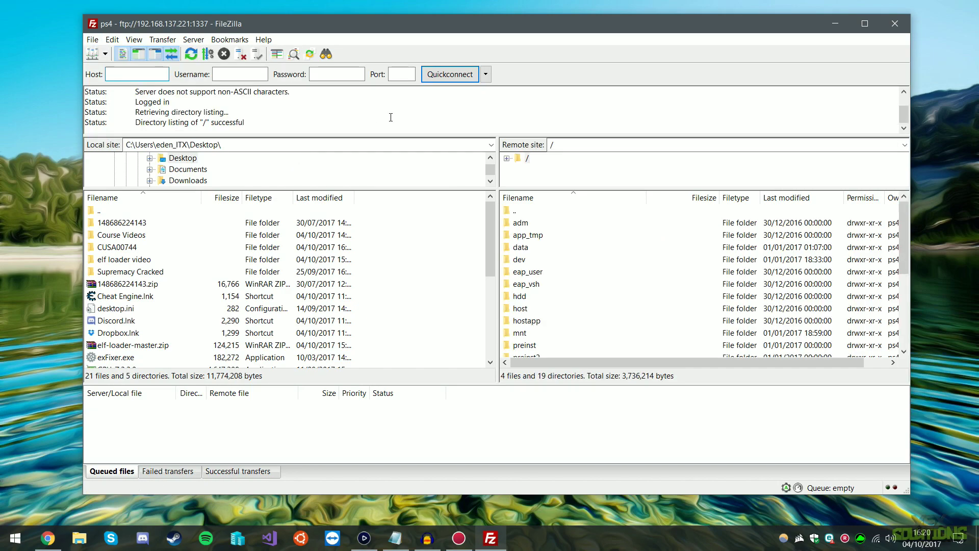
pyautogui.scroll(-1, 533, 254)
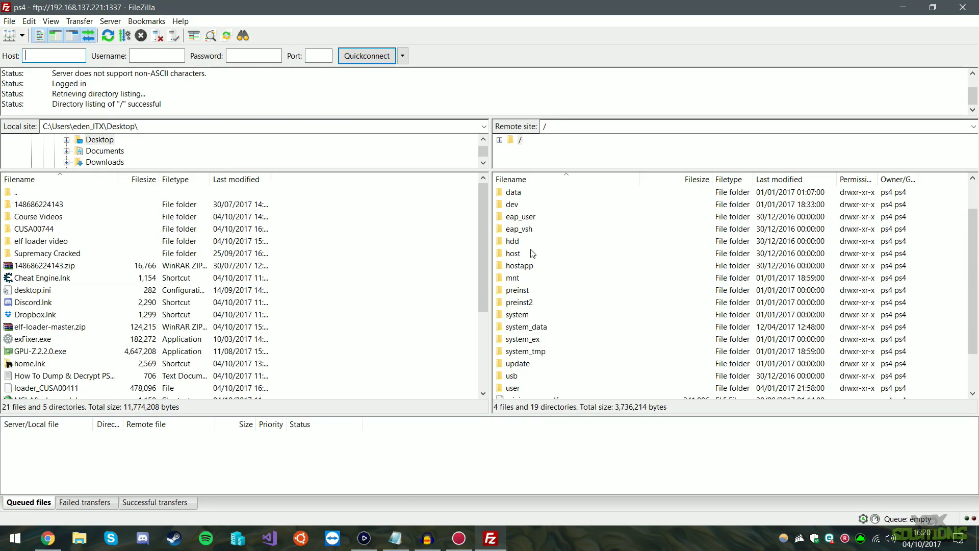
pyautogui.scroll(1, 532, 252)
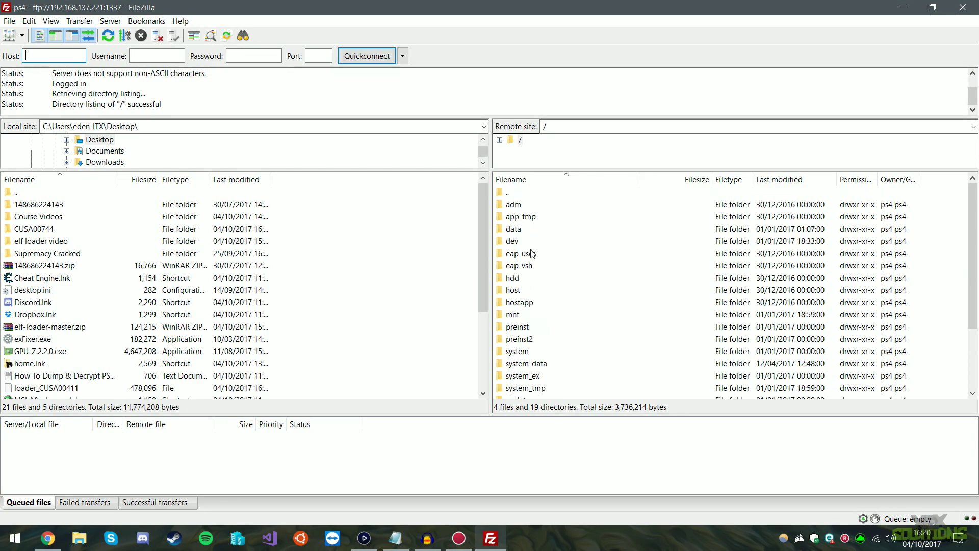
pyautogui.doubleClick(513, 229)
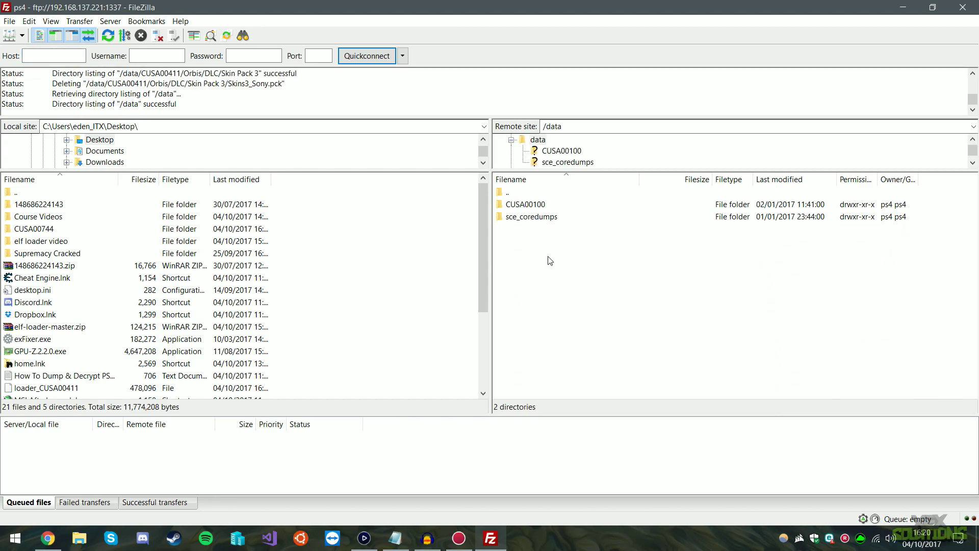
# - Upload the CUSA00744 backup folder from the desktop into the PS4's /data directory
pyautogui.moveTo(536, 237); pyautogui.dragTo(536, 208)
pyautogui.click(536, 237)
pyautogui.click(903, 7)
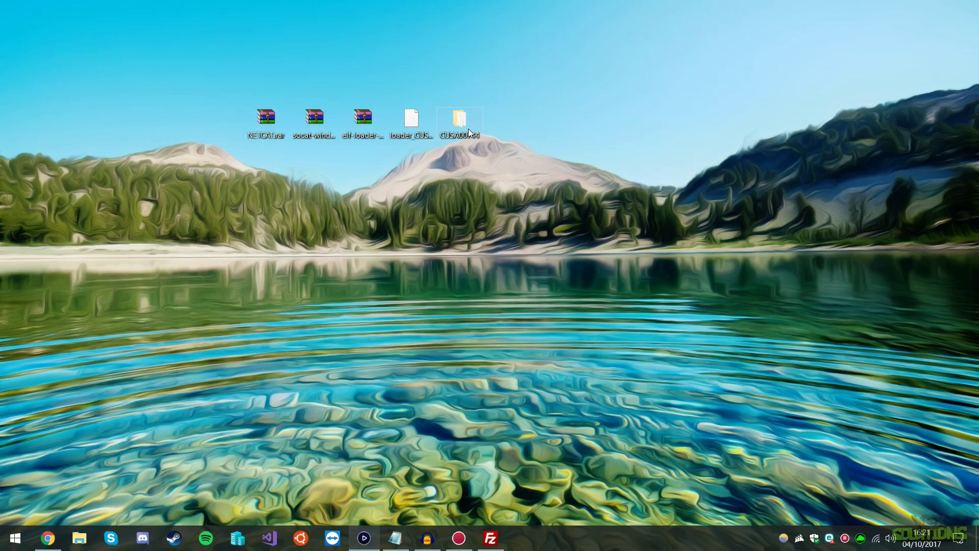
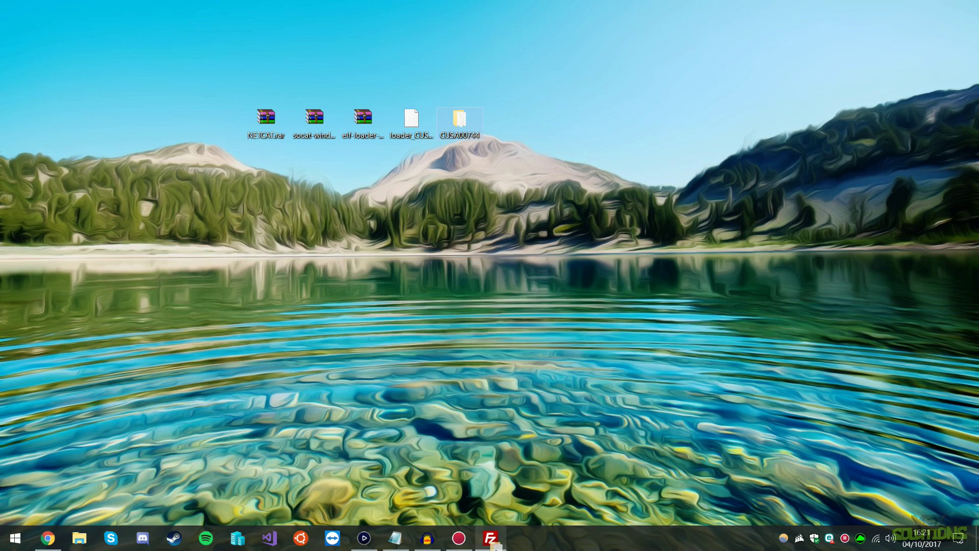
pyautogui.moveTo(494, 547); pyautogui.dragTo(561, 272)
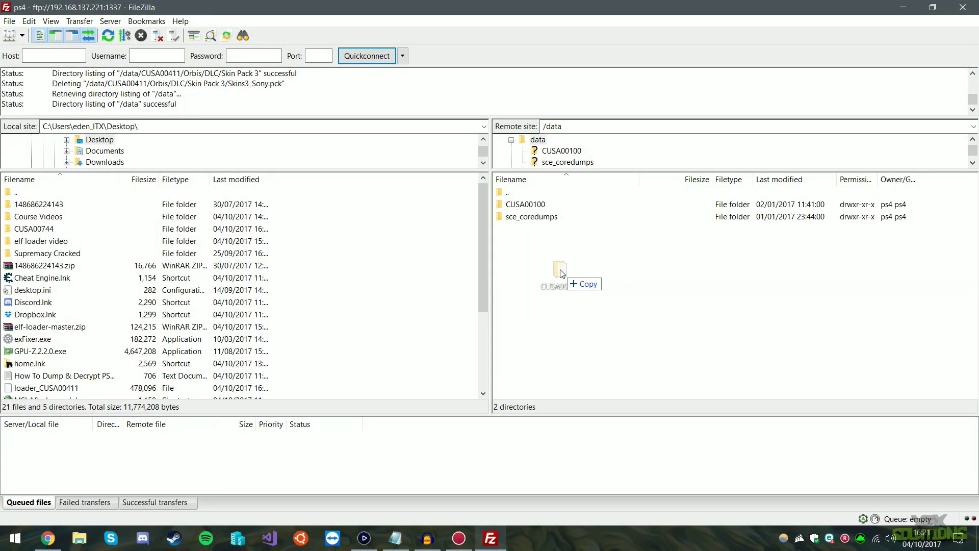
pyautogui.moveTo(561, 274); pyautogui.dragTo(562, 274)
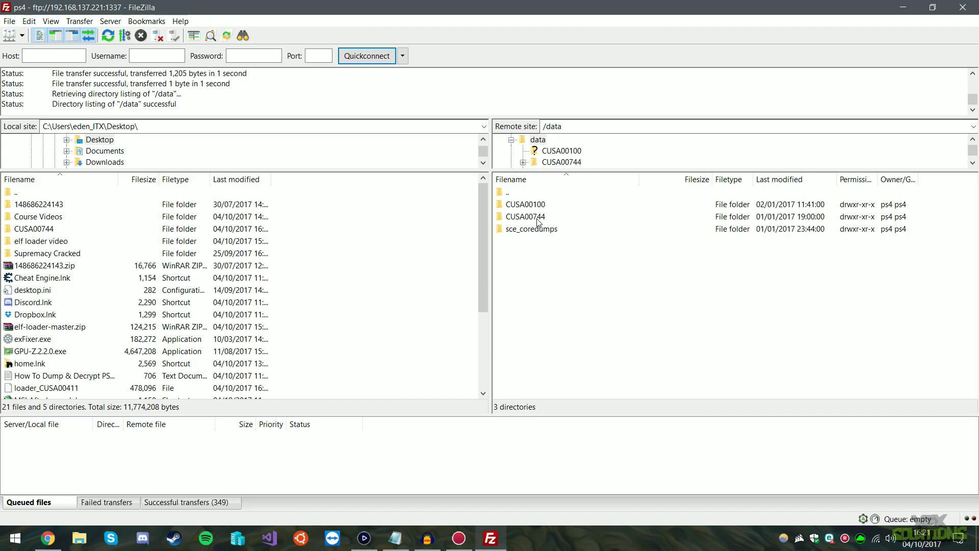
pyautogui.click(903, 7)
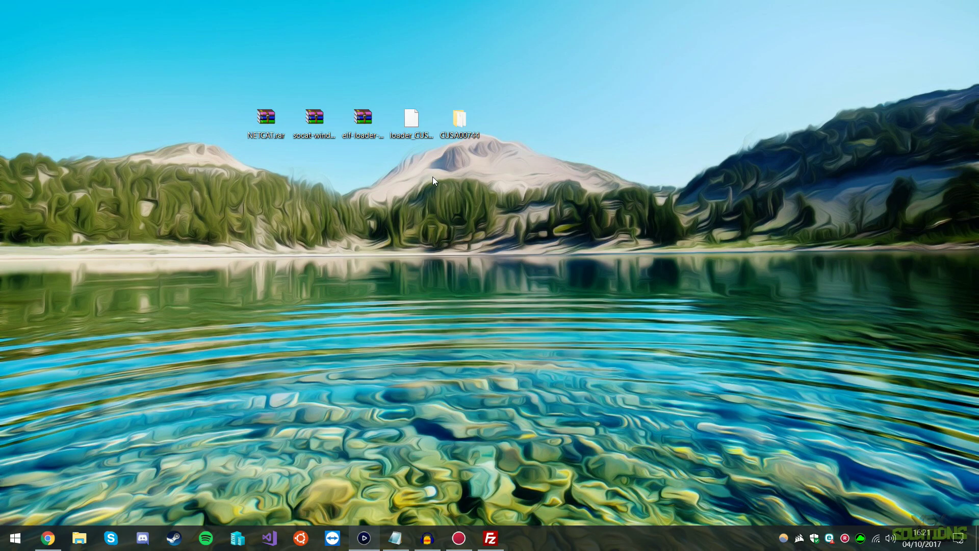
# - Move the loader payload file away from the row of desktop icons and select the CUSA00411 title ID in its name
pyautogui.moveTo(403, 157); pyautogui.dragTo(367, 236)
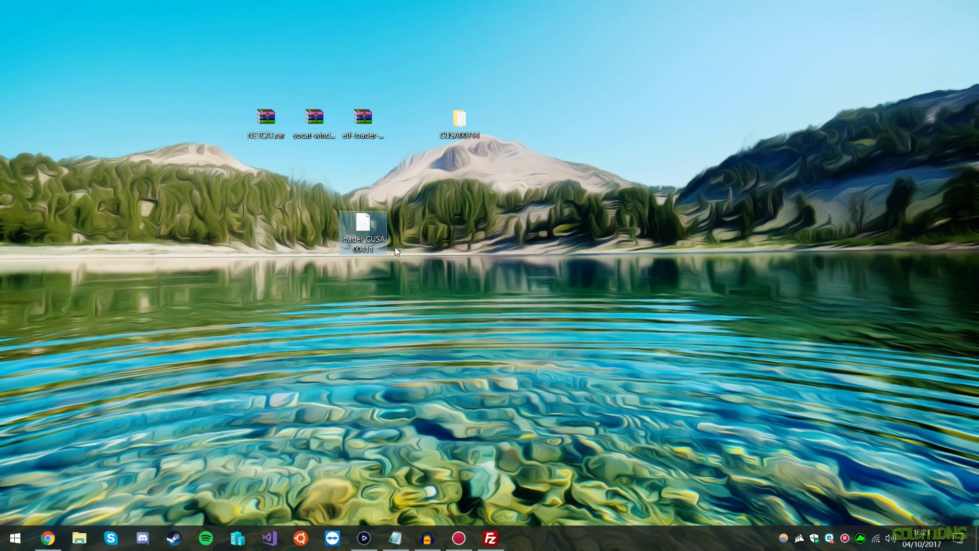
pyautogui.rightClick(368, 245)
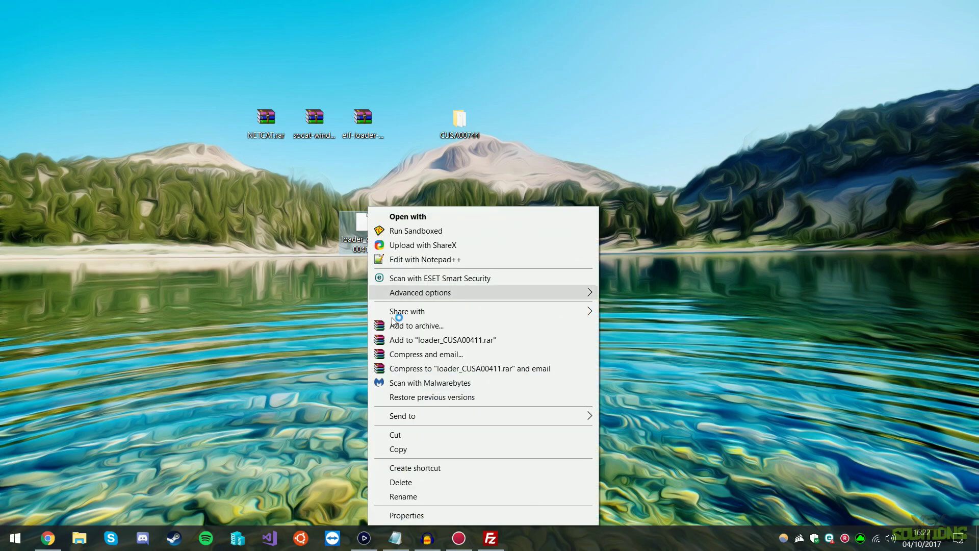
pyautogui.click(406, 495)
pyautogui.moveTo(376, 250); pyautogui.dragTo(367, 240)
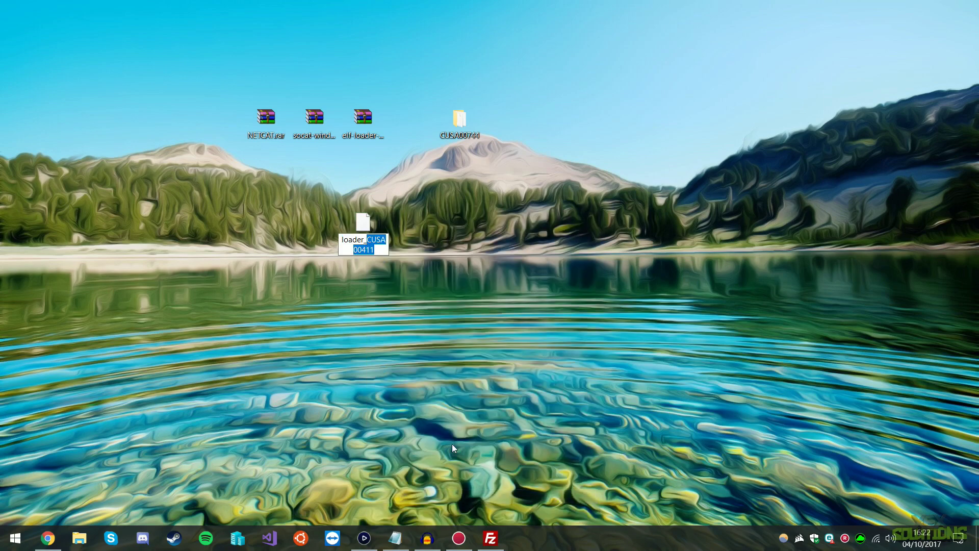
pyautogui.press('Return')
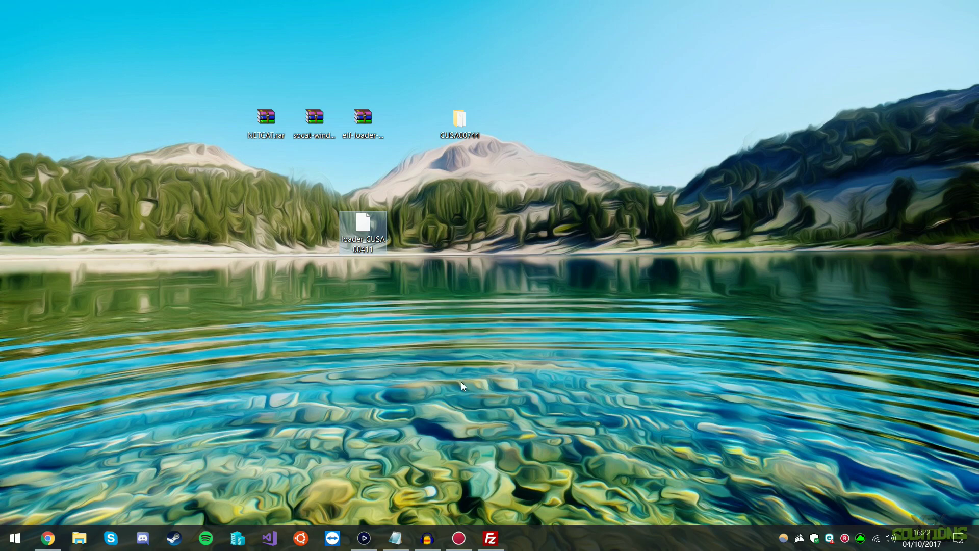
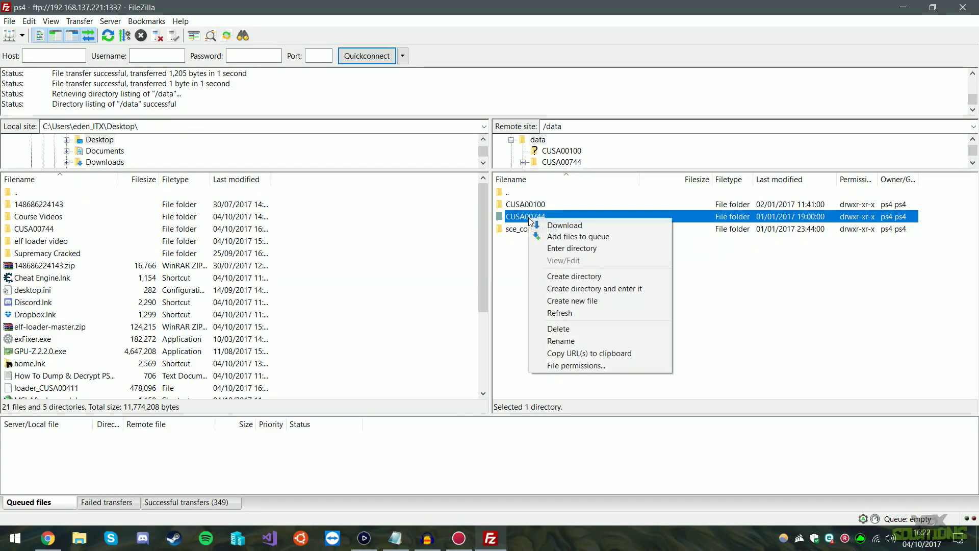
# - Rename the uploaded CUSA00744 folder in the PS4's /data directory as CUSA00411, and close FileZilla
pyautogui.click(563, 342)
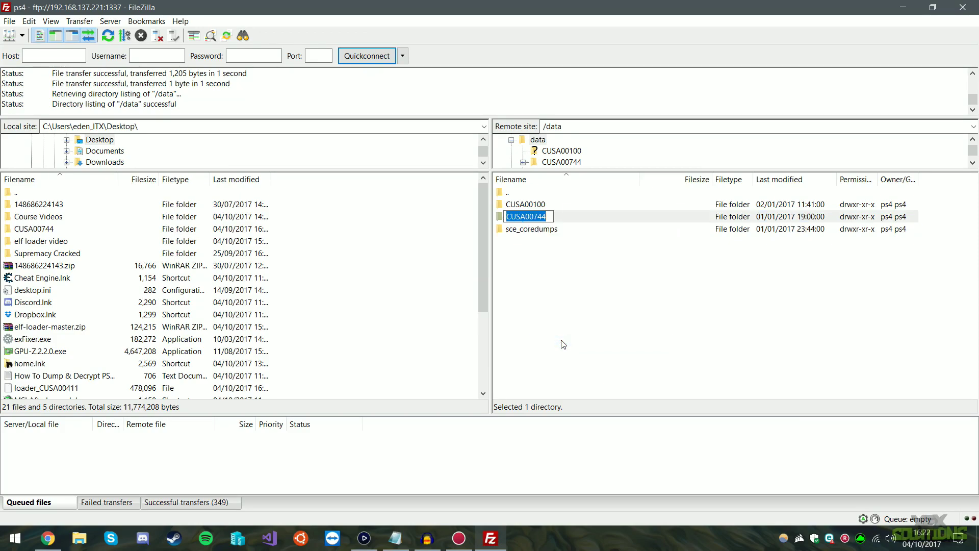
pyautogui.write('CUSA00411')
pyautogui.press('Return')
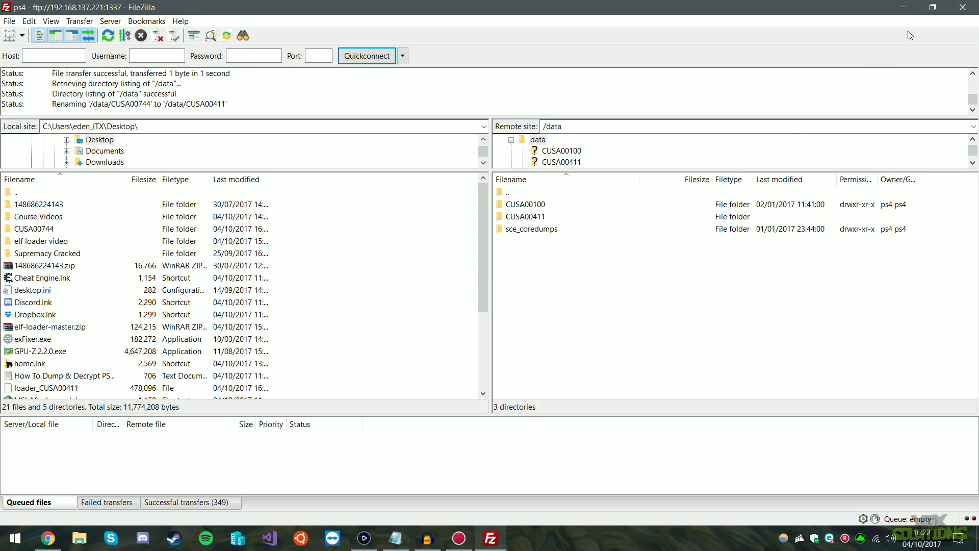
pyautogui.click(963, 7)
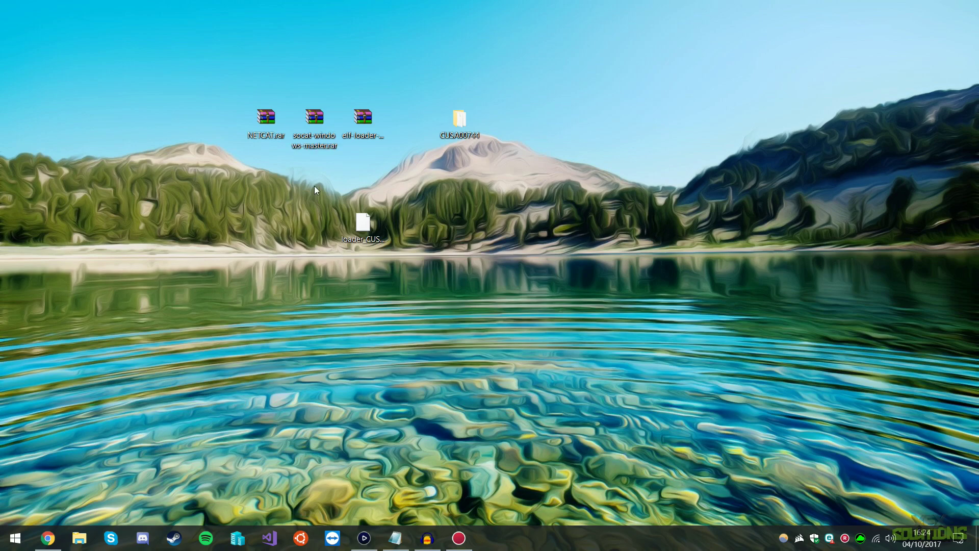
# - Extract elf-loader-master.zip into its own elf-loader-master folder on the desktop and open its local subfolder
pyautogui.rightClick(364, 125)
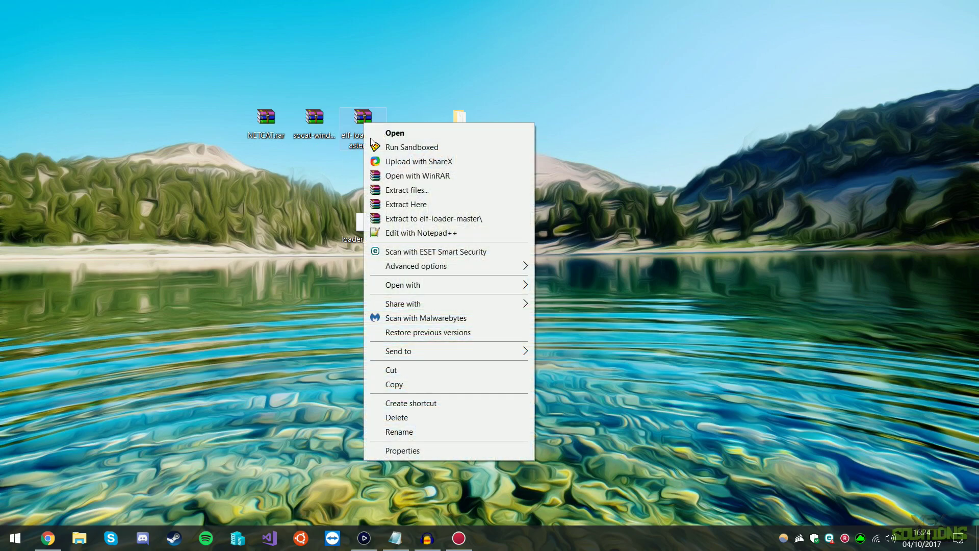
pyautogui.click(399, 221)
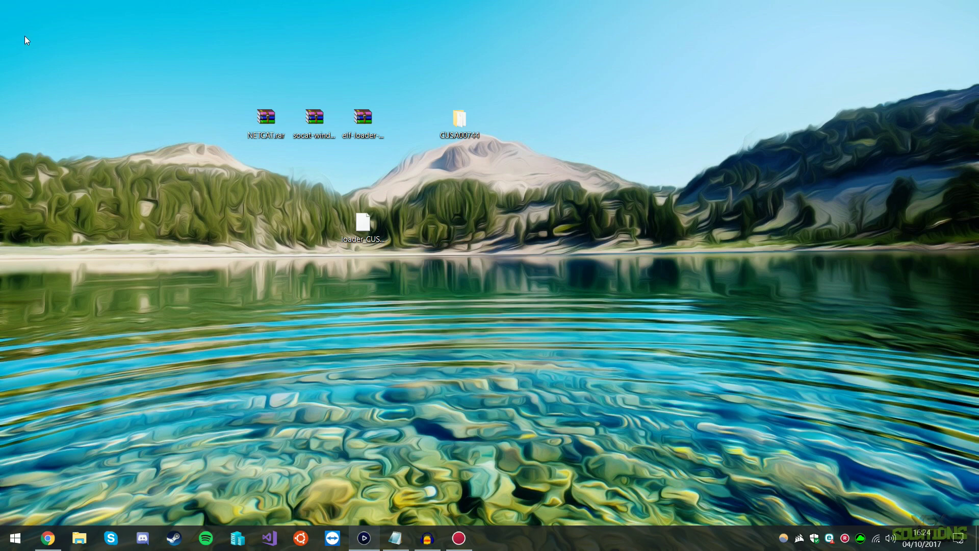
pyautogui.moveTo(21, 21); pyautogui.dragTo(232, 148)
pyautogui.moveTo(405, 113); pyautogui.dragTo(414, 127)
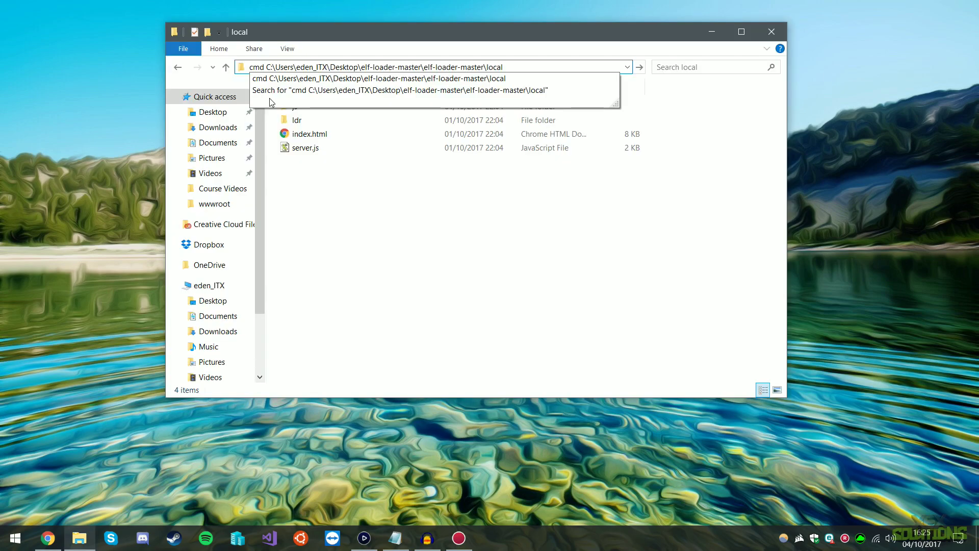
# - Open a command prompt in the elf loader's local folder and start the server with "node server.js"
pyautogui.press('Return')
pyautogui.moveTo(300, 78); pyautogui.dragTo(469, 135)
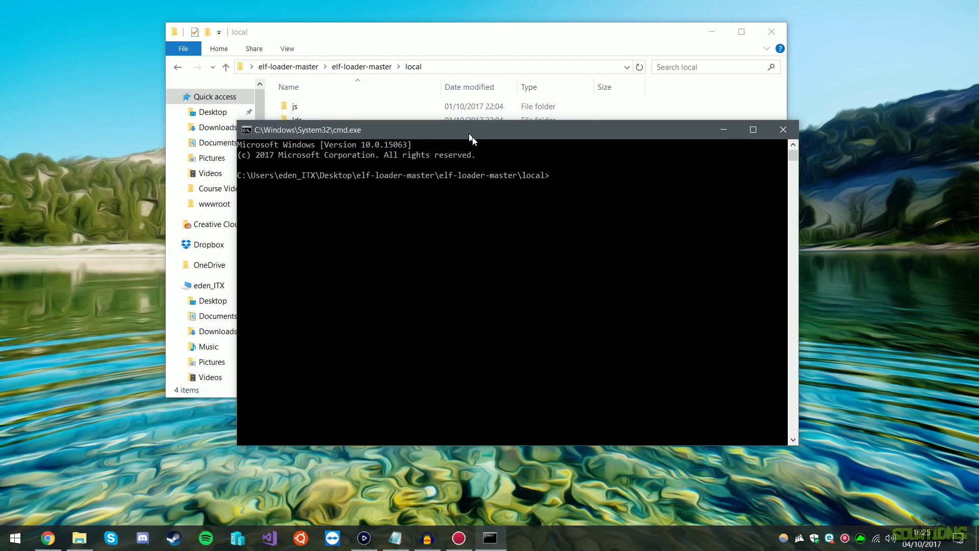
pyautogui.moveTo(552, 142); pyautogui.dragTo(335, 246)
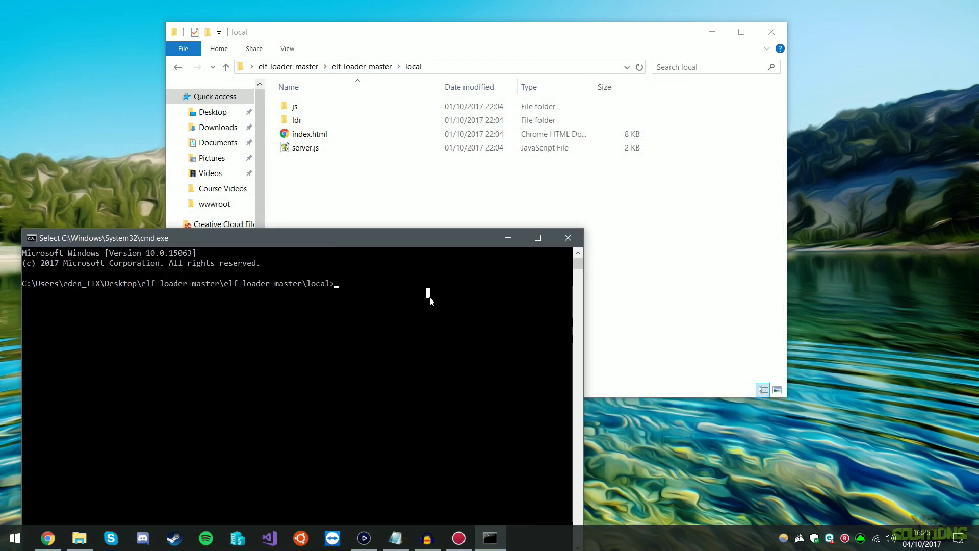
pyautogui.write('node server.js')
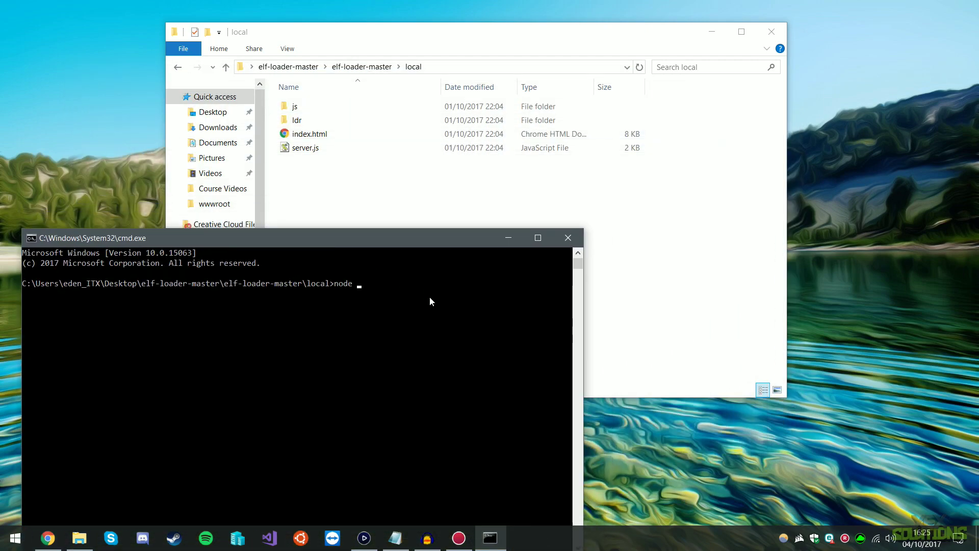
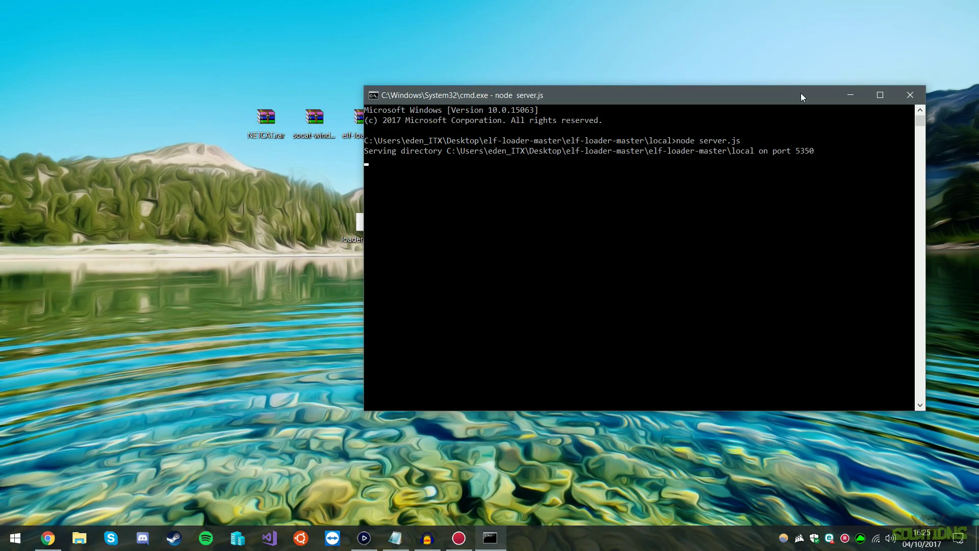
# - Minimize the running server's command prompt and move the loader payload file back into the desktop icon row, next to NETCAT.rar
pyautogui.click(853, 92)
pyautogui.moveTo(234, 164); pyautogui.dragTo(212, 122)
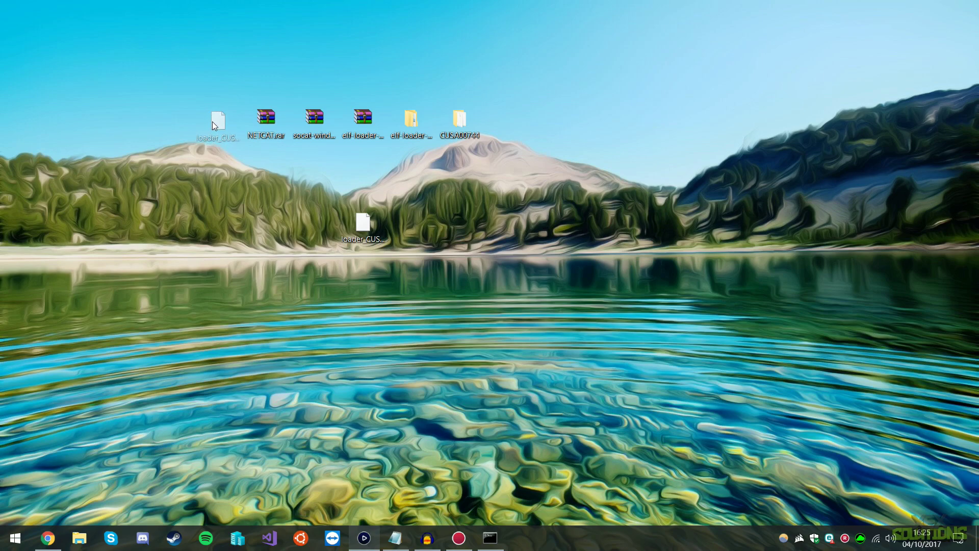
# - Extract NETCAT.rar and the socat-windows archive into their own folders on the desktop
pyautogui.rightClick(268, 122)
pyautogui.click(302, 219)
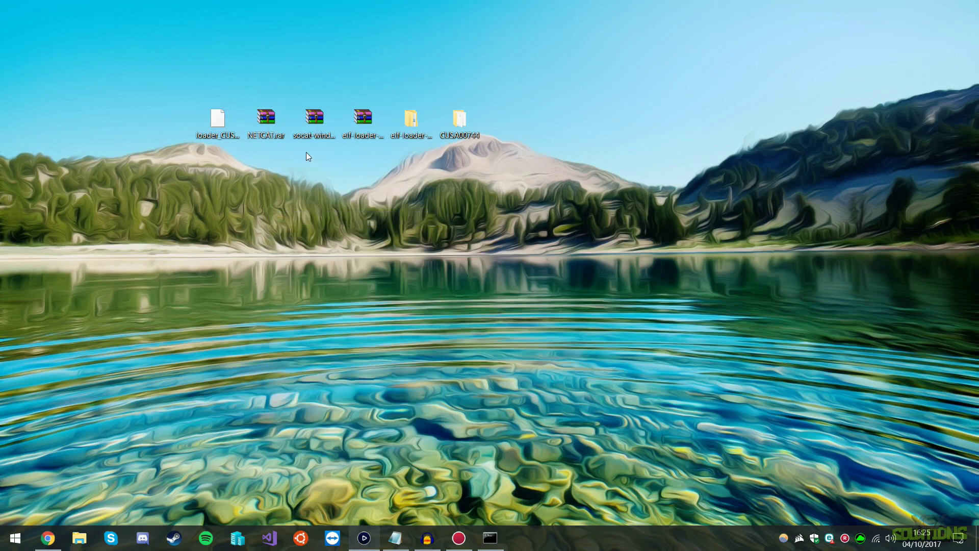
pyautogui.rightClick(307, 127)
pyautogui.click(345, 224)
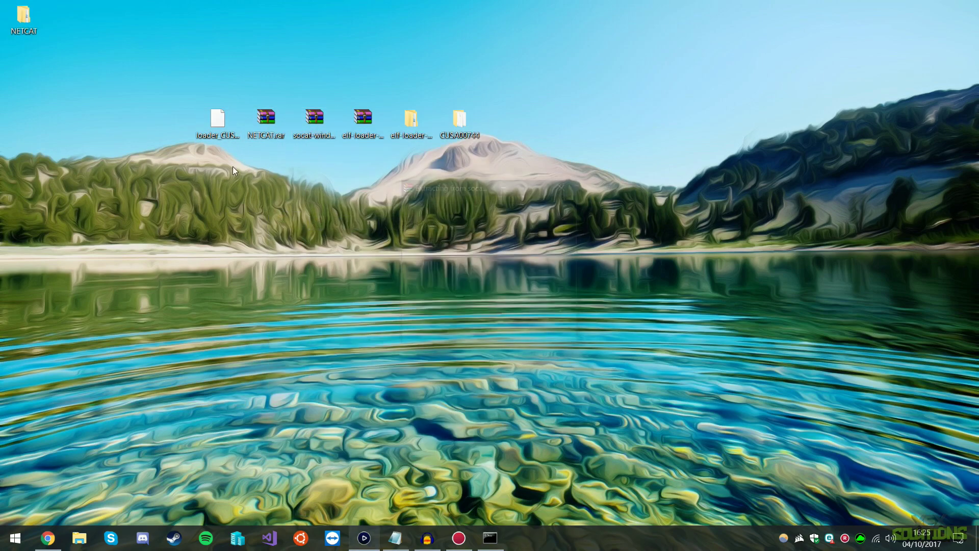
# - Open the inner socat-windows-master folder and move the loader_CUSA00411 file from the desktop into it
pyautogui.doubleClick(120, 121)
pyautogui.doubleClick(333, 111)
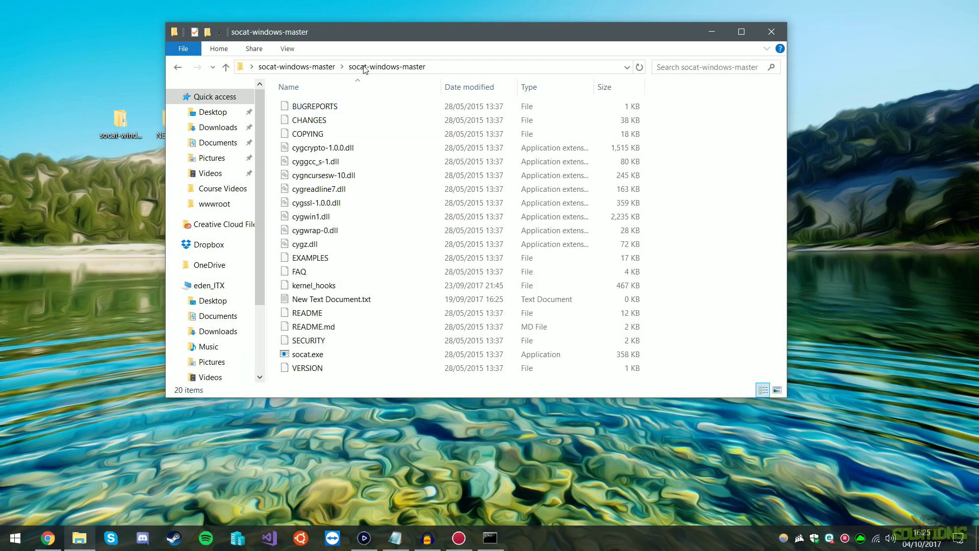
pyautogui.moveTo(367, 32); pyautogui.dragTo(527, 21)
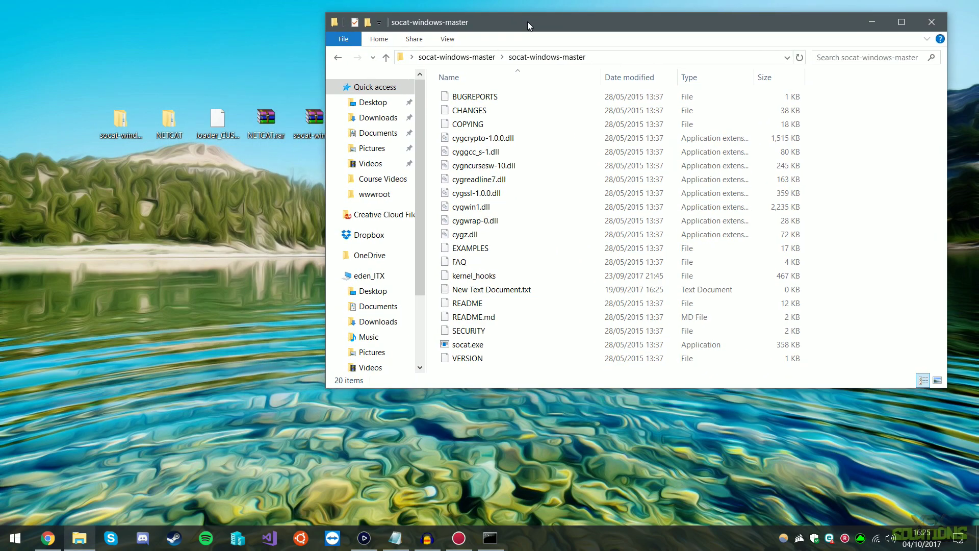
pyautogui.click(214, 132)
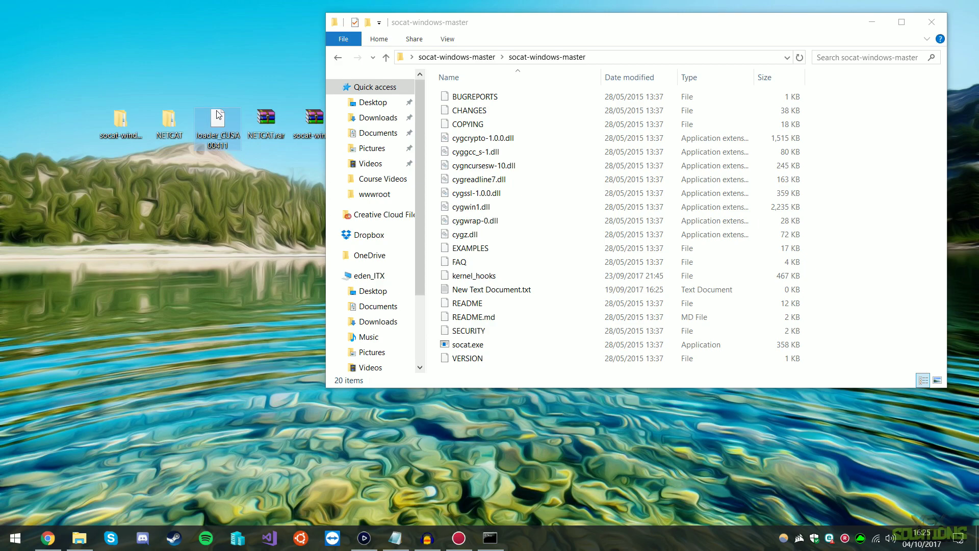
pyautogui.moveTo(218, 114); pyautogui.dragTo(892, 312)
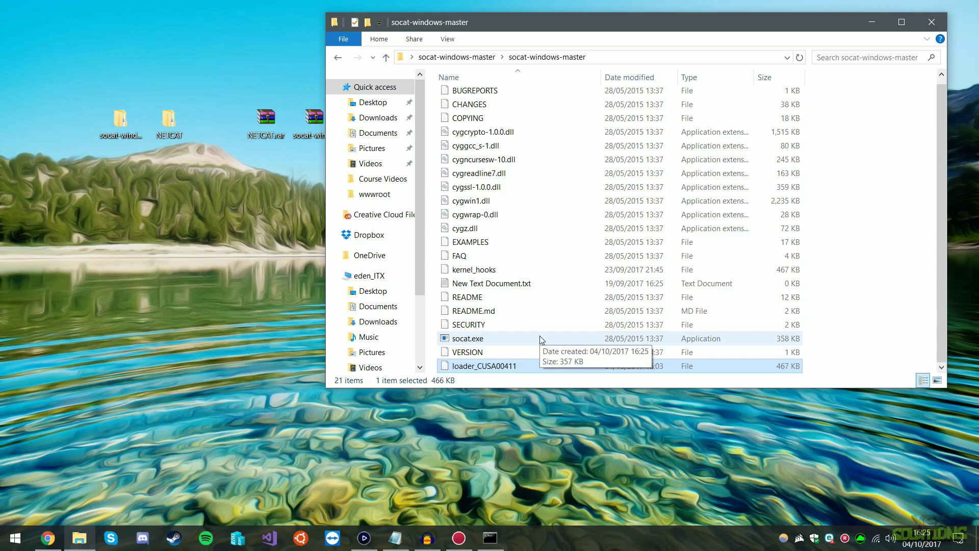
# - Open a command prompt in the inner socat-windows-master folder
pyautogui.click(609, 57)
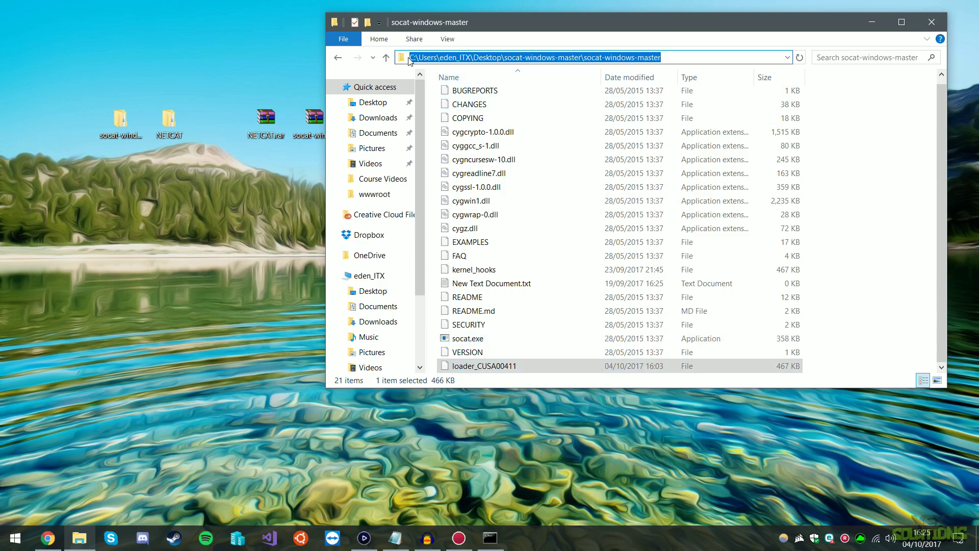
pyautogui.click(410, 58)
pyautogui.write('cmd')
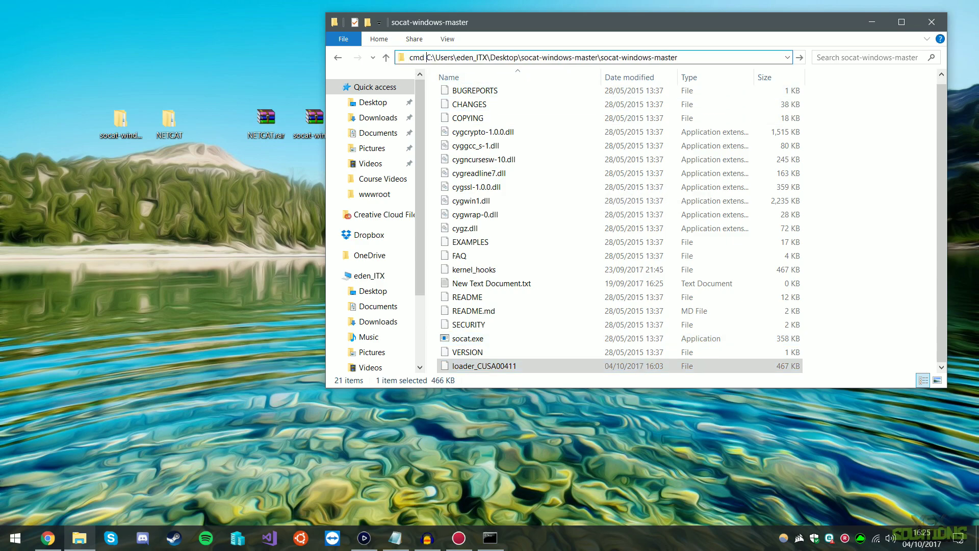
pyautogui.press('Return')
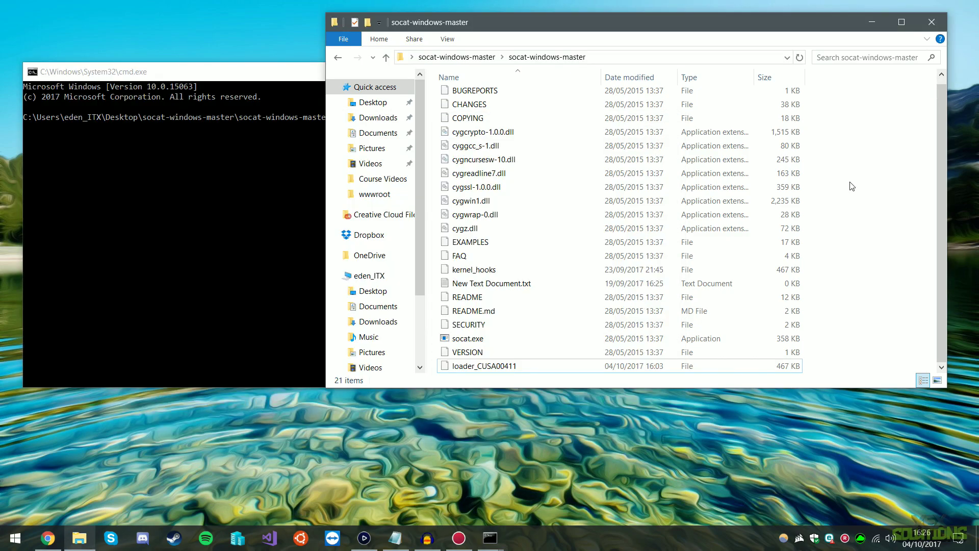
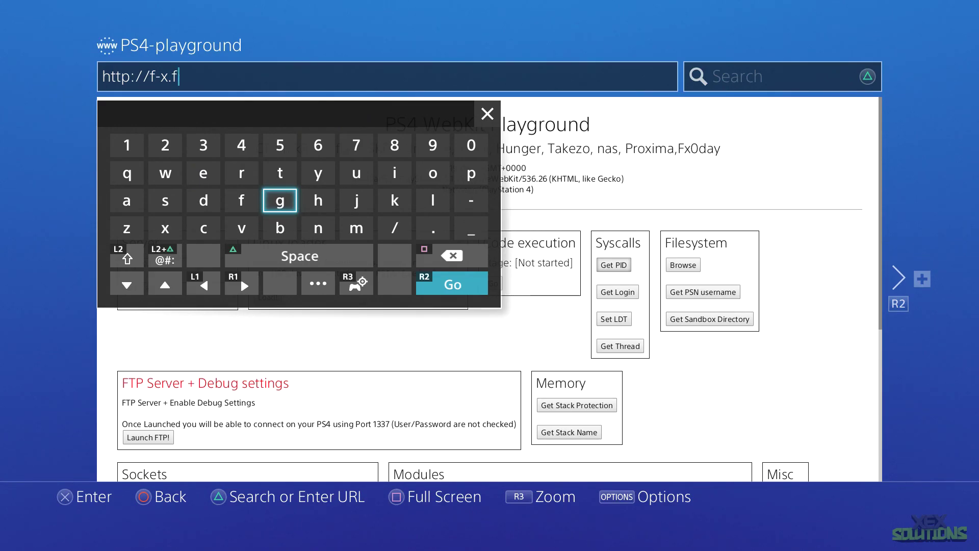
pyautogui.press('BackSpace')
pyautogui.press('BackSpace')
pyautogui.press('BackSpace')
pyautogui.press('BackSpace')
pyautogui.press('Left')
pyautogui.press('Left')
pyautogui.press('Left')
pyautogui.press('Up')
pyautogui.press('Up')
pyautogui.write('/')
pyautogui.press('Right')
pyautogui.press('Right')
pyautogui.press('Right')
pyautogui.press('Right')
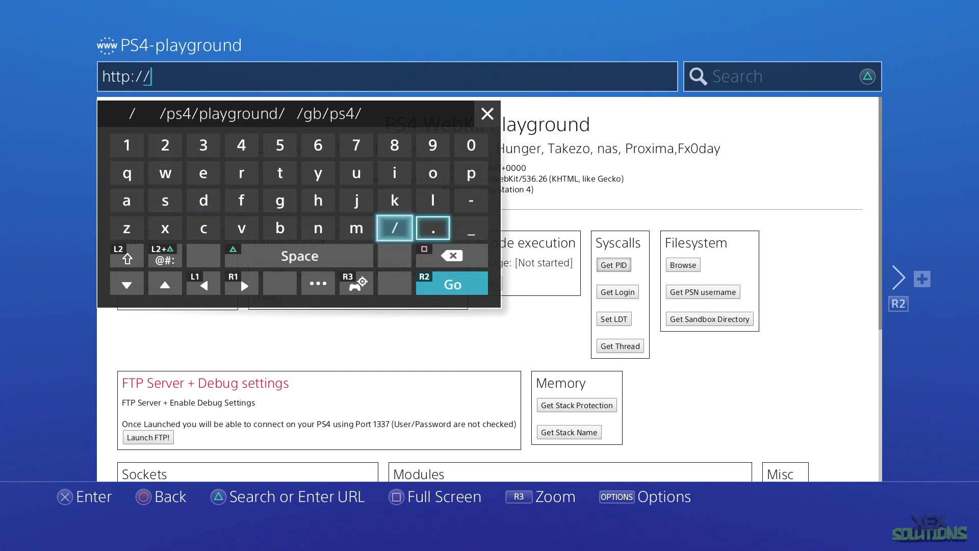
pyautogui.press('Up')
pyautogui.press('Up')
pyautogui.press('Left')
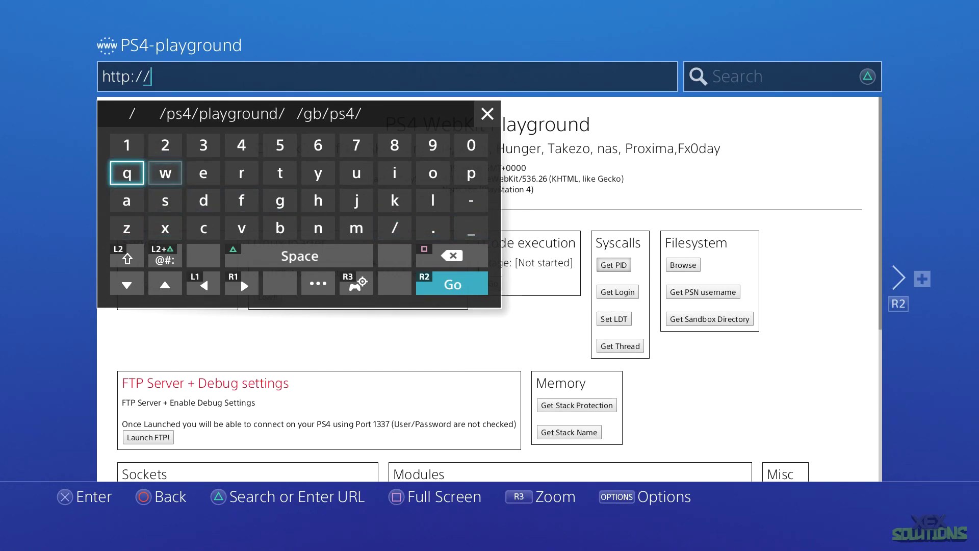
pyautogui.press('Up')
pyautogui.write('1')
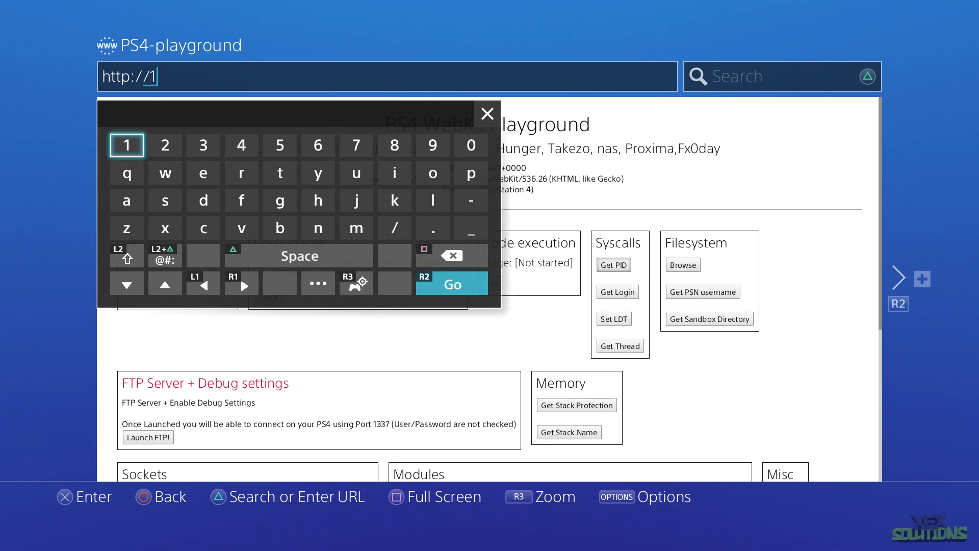
pyautogui.press('Left')
pyautogui.press('Left')
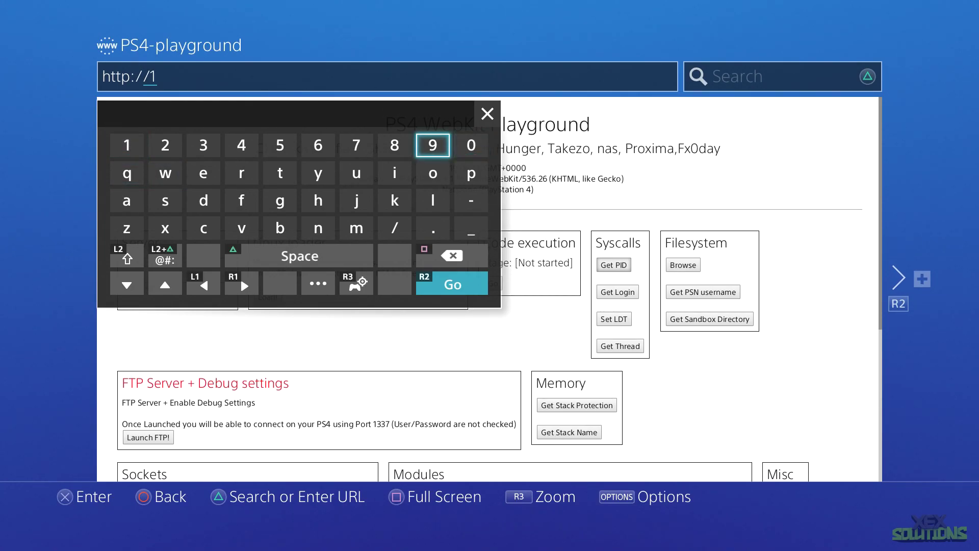
pyautogui.write('9')
pyautogui.press('Right')
pyautogui.press('Right')
pyautogui.press('Right')
pyautogui.press('Right')
pyautogui.press('Right')
pyautogui.press('Right')
pyautogui.press('Right')
pyautogui.press('Right')
pyautogui.press('Right')
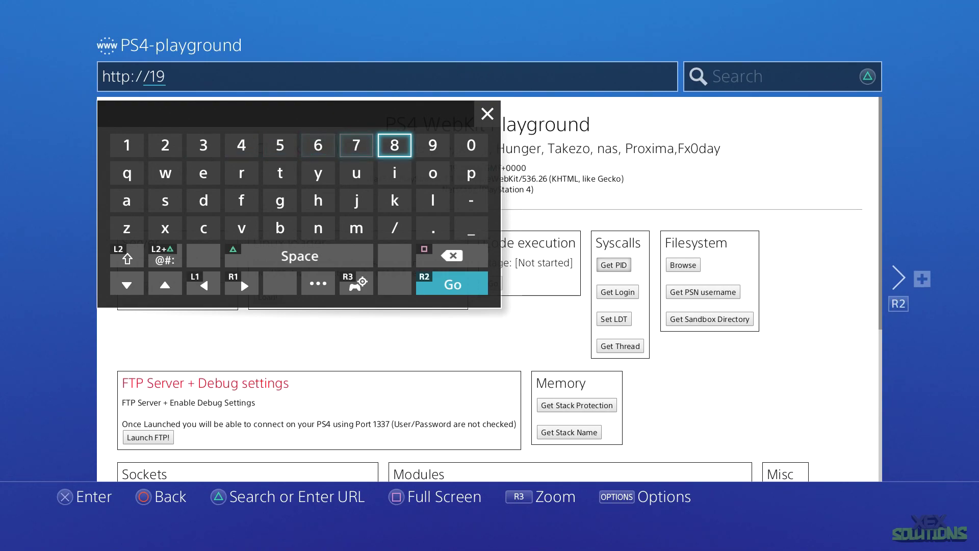
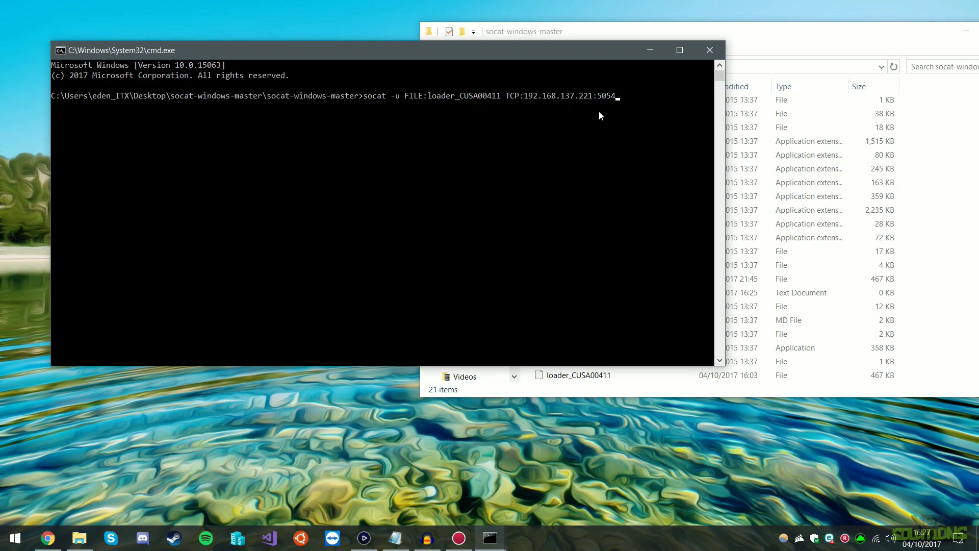
# - Send the payload from the PC with "socat -u FILE:loader_CUSA00411 TCP:192.168.137.221:5054" and minimize the command prompt
pyautogui.press('Return')
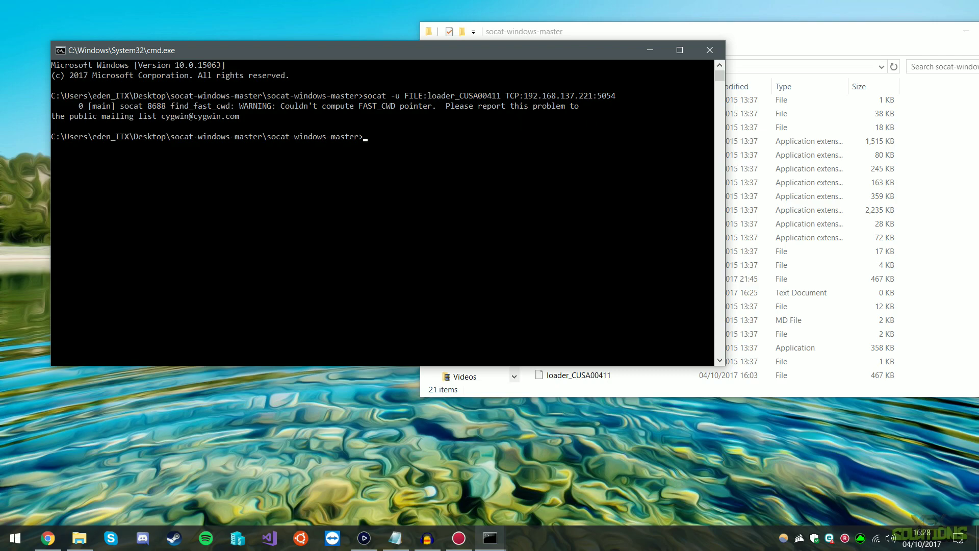
pyautogui.click(650, 50)
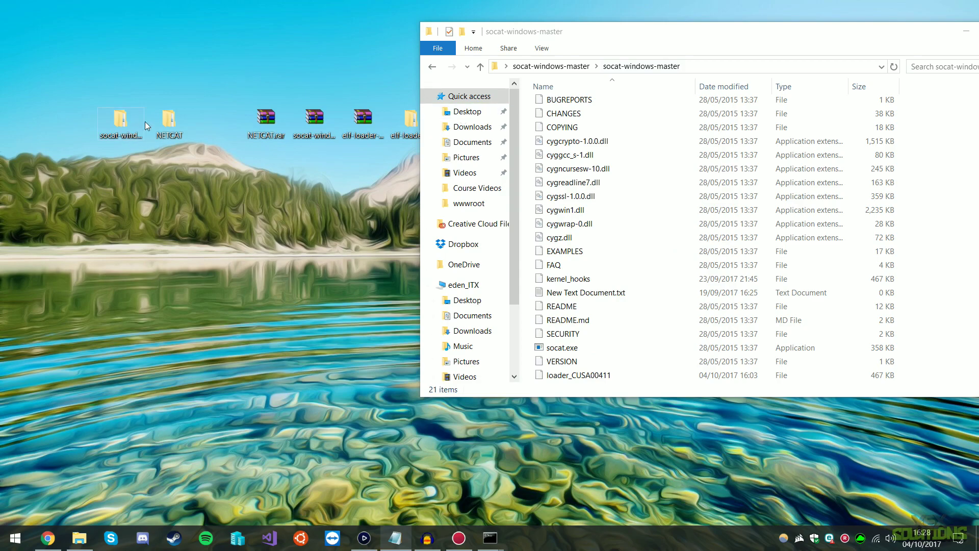
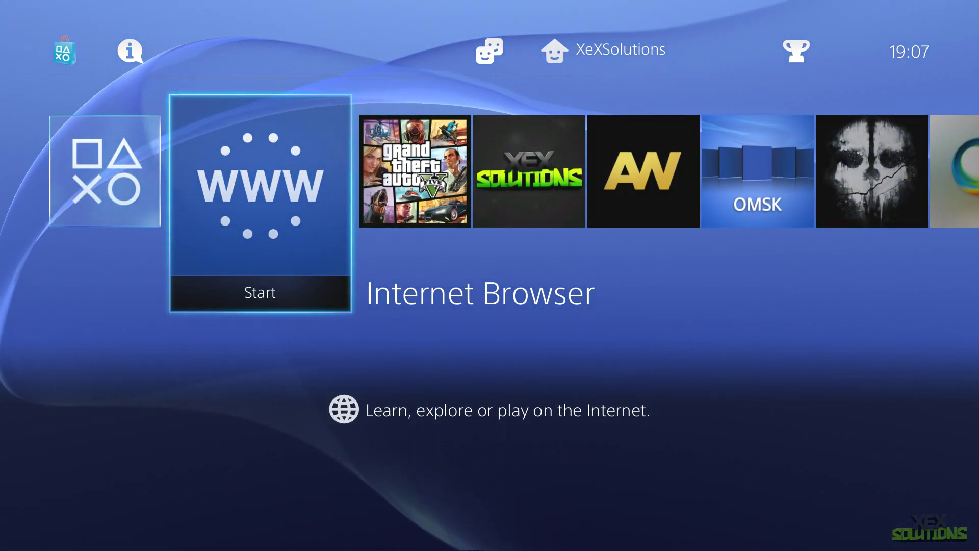
# - Move on from Internet Browser on the PS4 home screen and acknowledge Minecraft's autosave notice
pyautogui.press('Right')
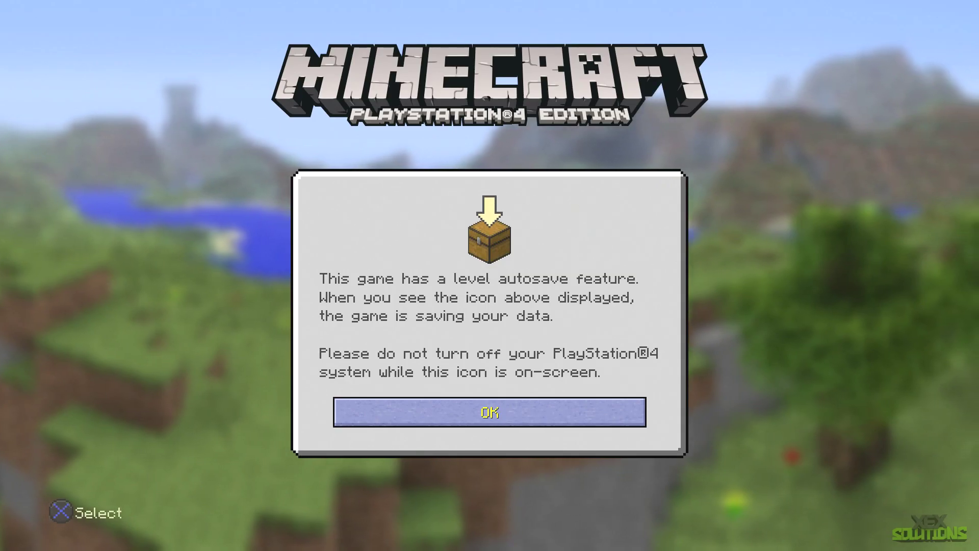
pyautogui.press('Return')
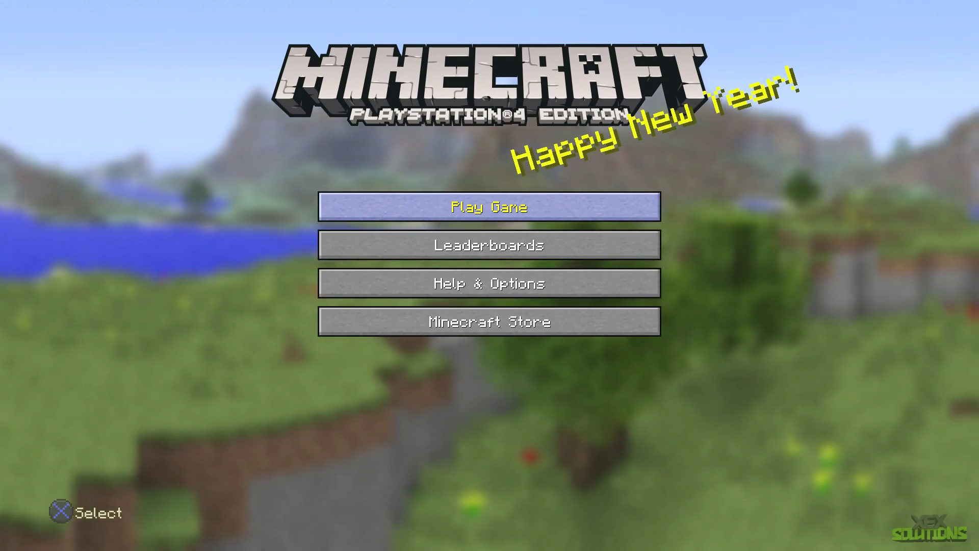
# - Go into Play Game, continue playing offline, and highlight the saved New World
pyautogui.press('Return')
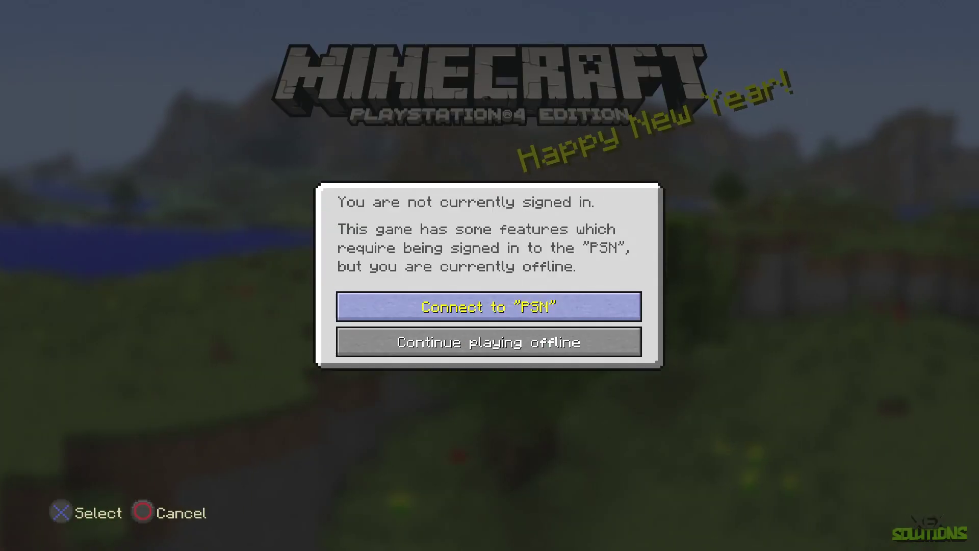
pyautogui.press('Down')
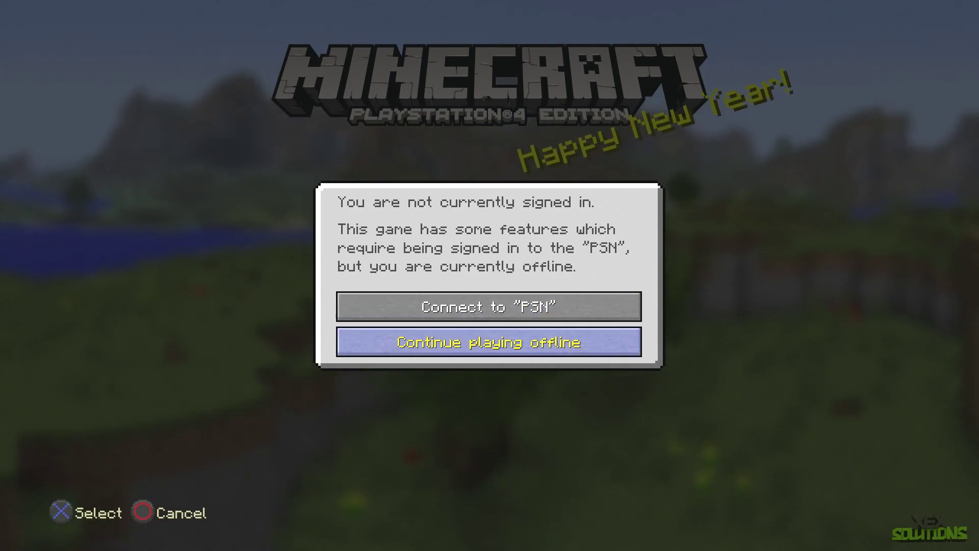
pyautogui.press('Return')
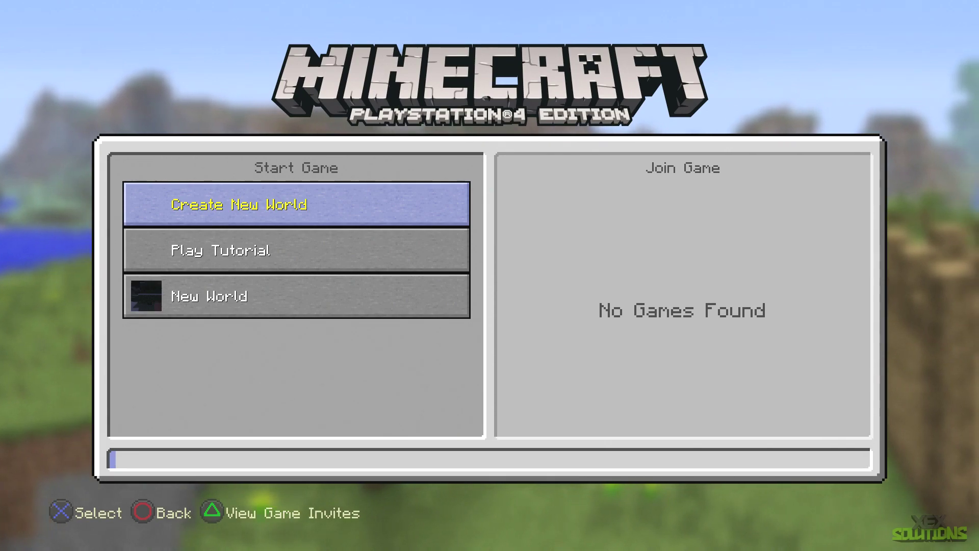
pyautogui.press('Down')
pyautogui.press('Down')
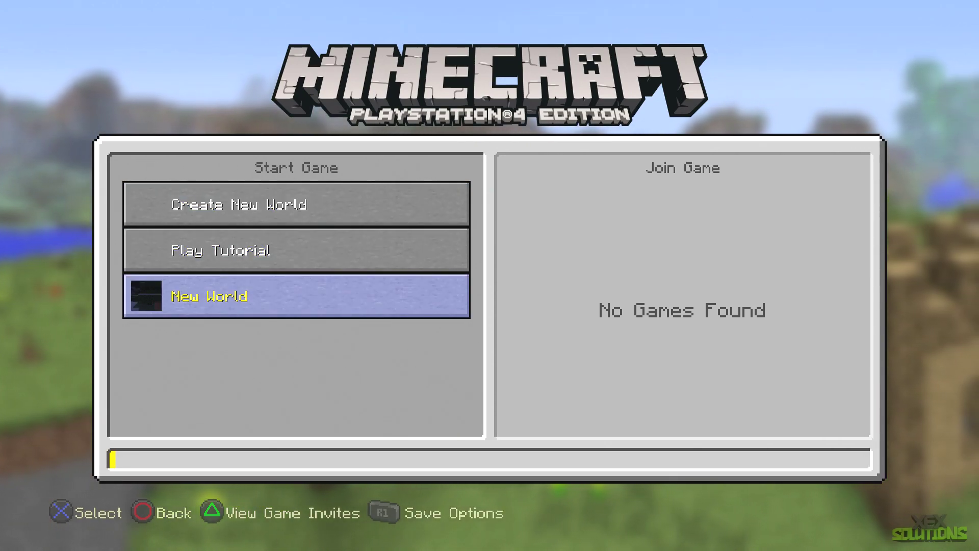